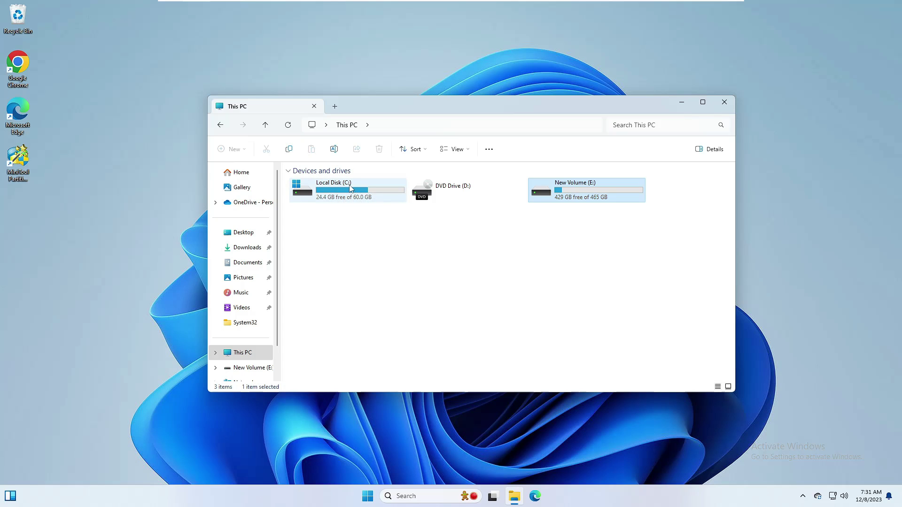
# In Disk Management, shrink the C: partition on Disk 0 by 10000 MB to 50.32 GB
pyautogui.moveTo(345, 188)
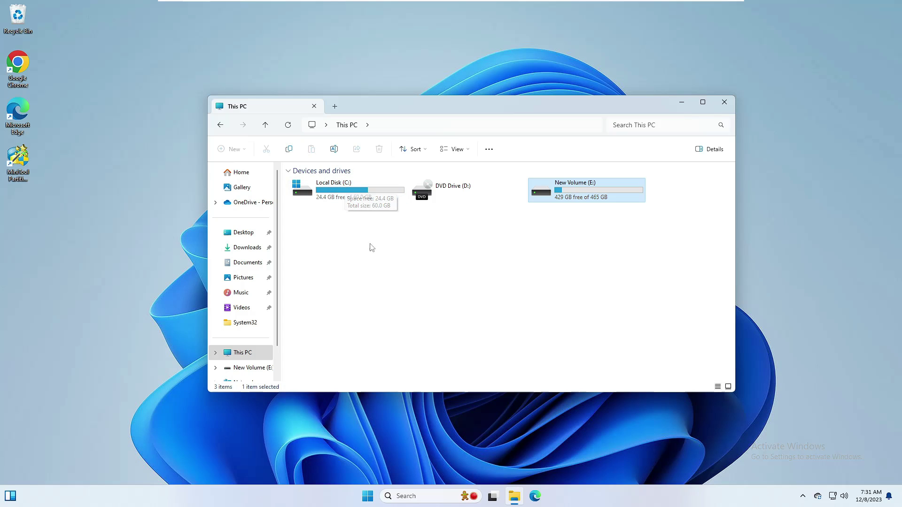
pyautogui.rightClick(375, 496)
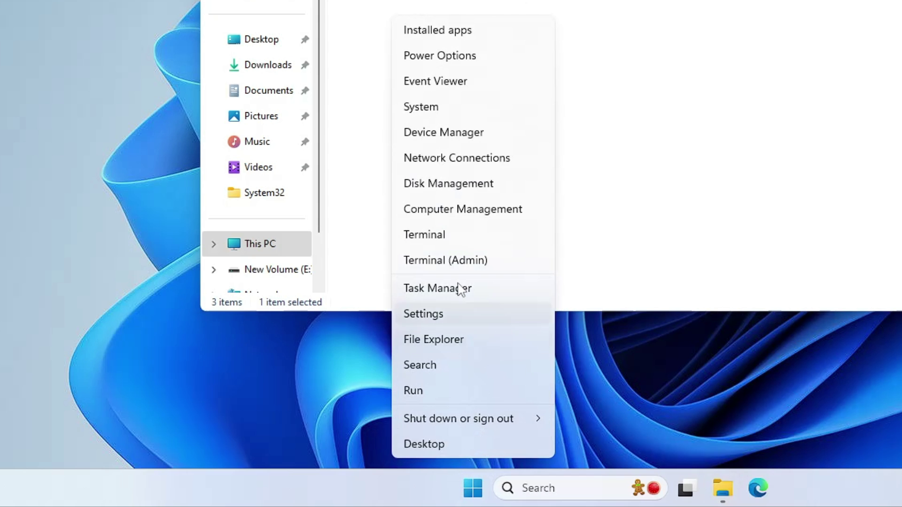
pyautogui.click(345, 320)
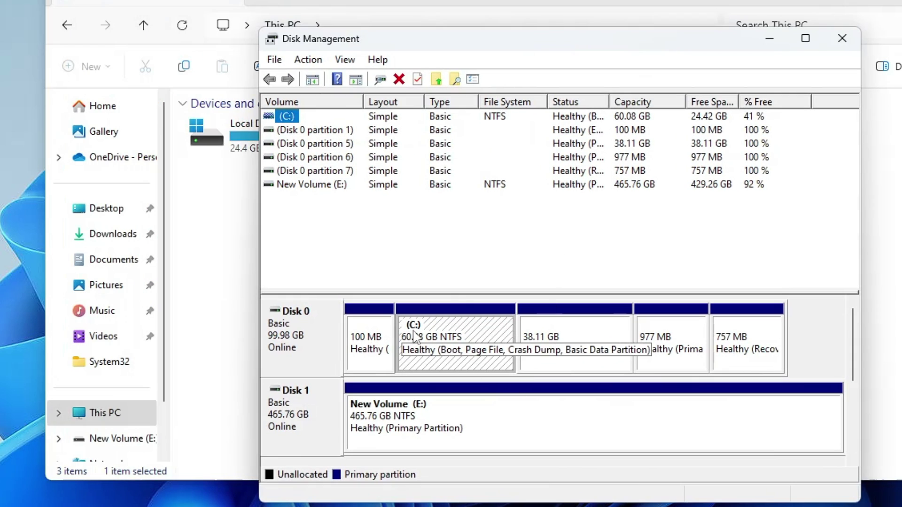
pyautogui.click(444, 346)
pyautogui.rightClick(433, 334)
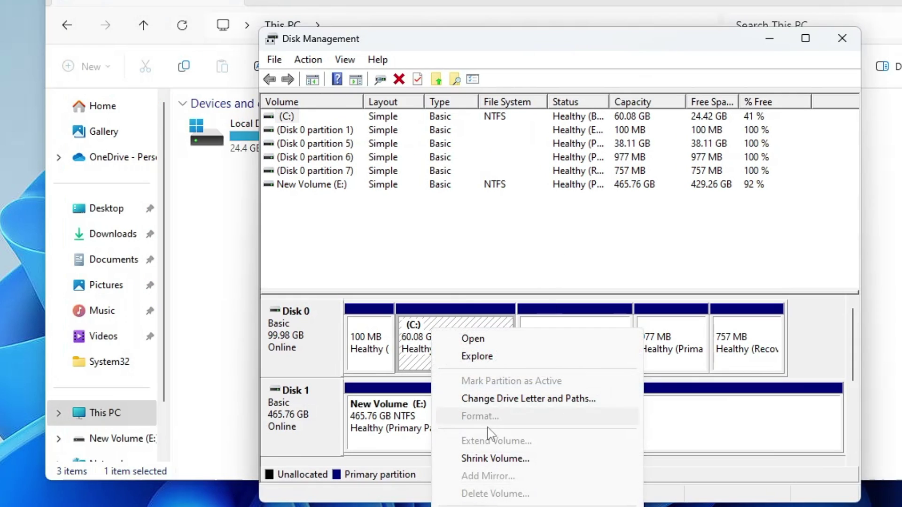
pyautogui.click(482, 456)
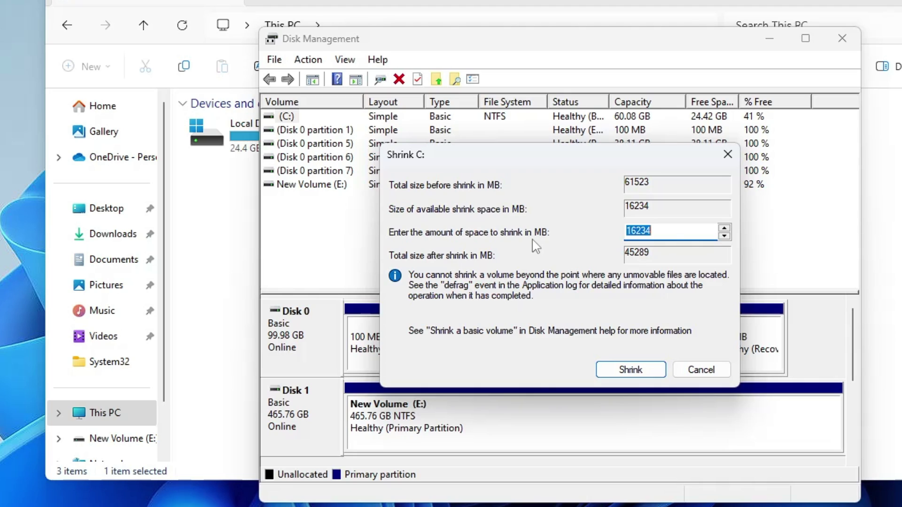
pyautogui.write('10000')
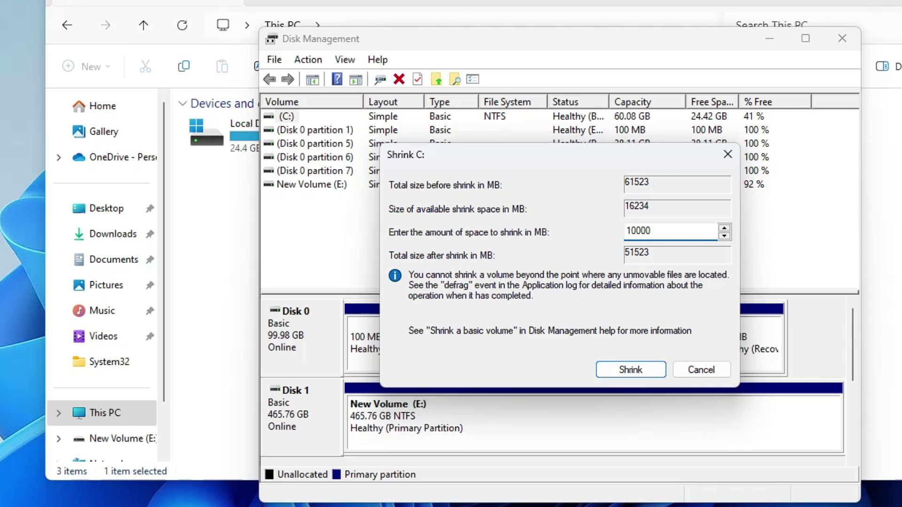
pyautogui.click(635, 369)
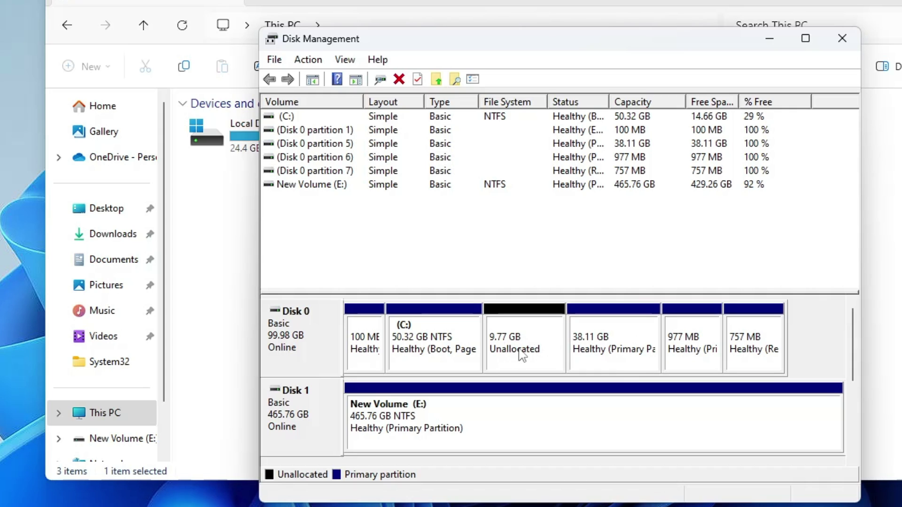
# Create an NTFS simple volume F: from the 10000 MB of unallocated space with default settings
pyautogui.rightClick(508, 324)
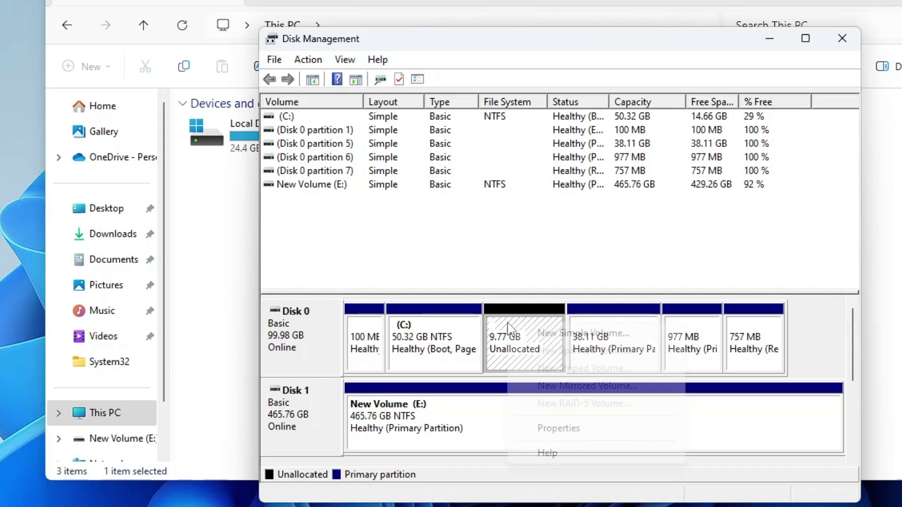
pyautogui.click(549, 337)
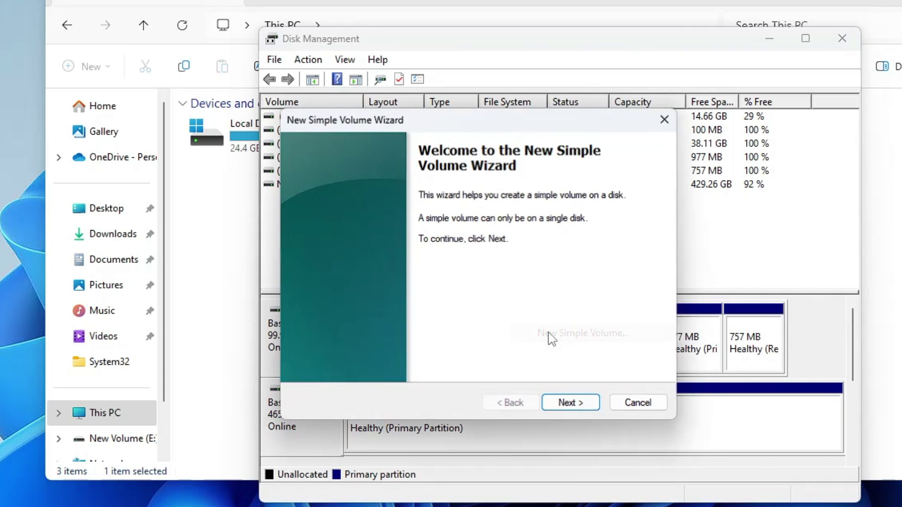
pyautogui.click(570, 403)
pyautogui.click(571, 403)
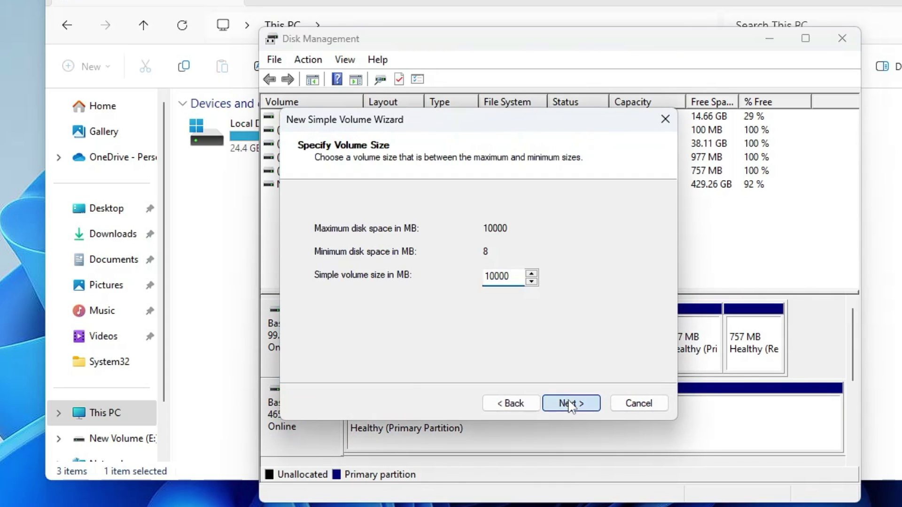
pyautogui.click(571, 403)
pyautogui.click(570, 403)
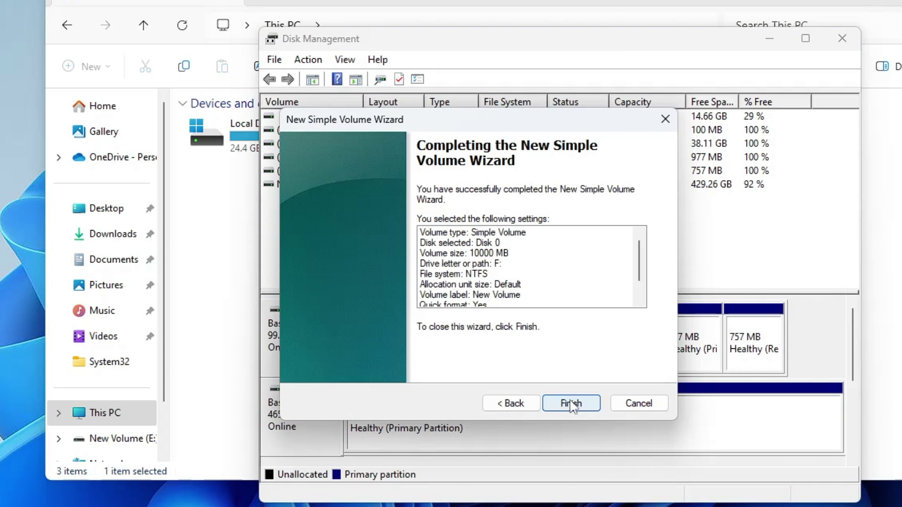
pyautogui.click(570, 403)
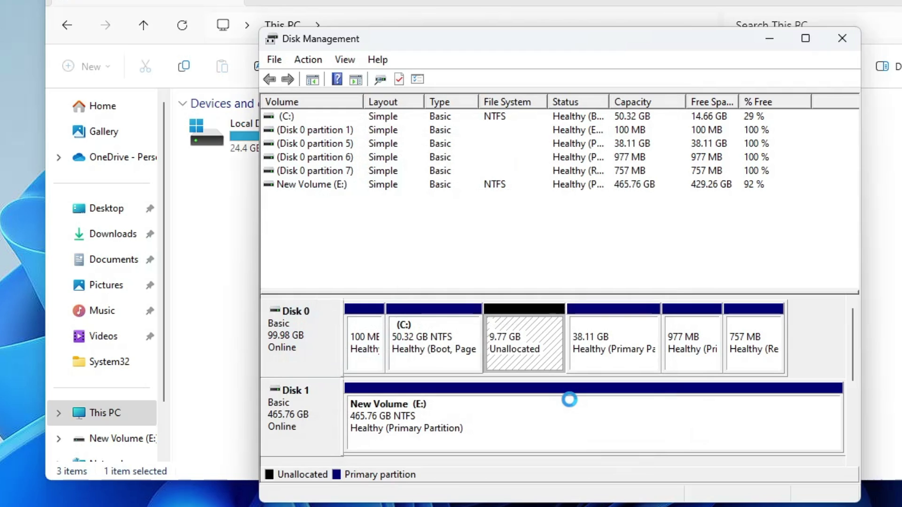
# Close Disk Management and select the New Volume (F:) and New Volume (E:) drives in This PC
pyautogui.click(842, 38)
pyautogui.click(288, 187)
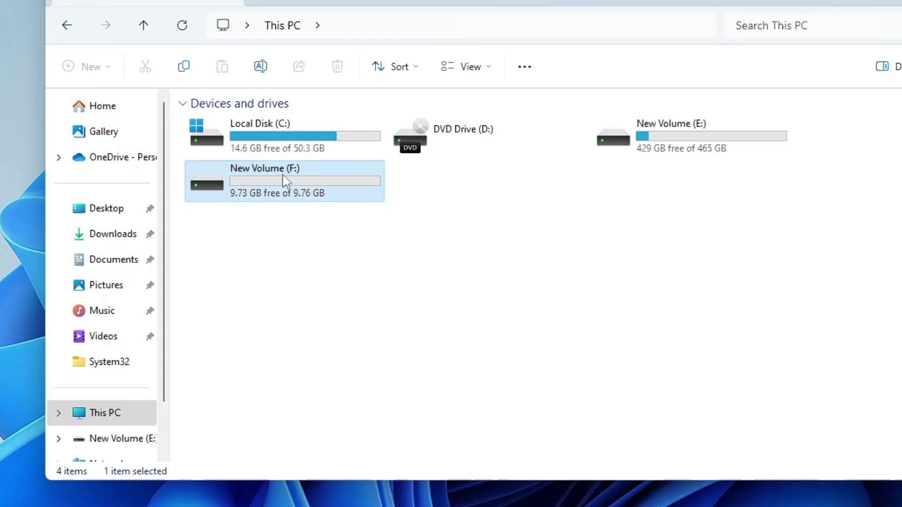
pyautogui.click(663, 136)
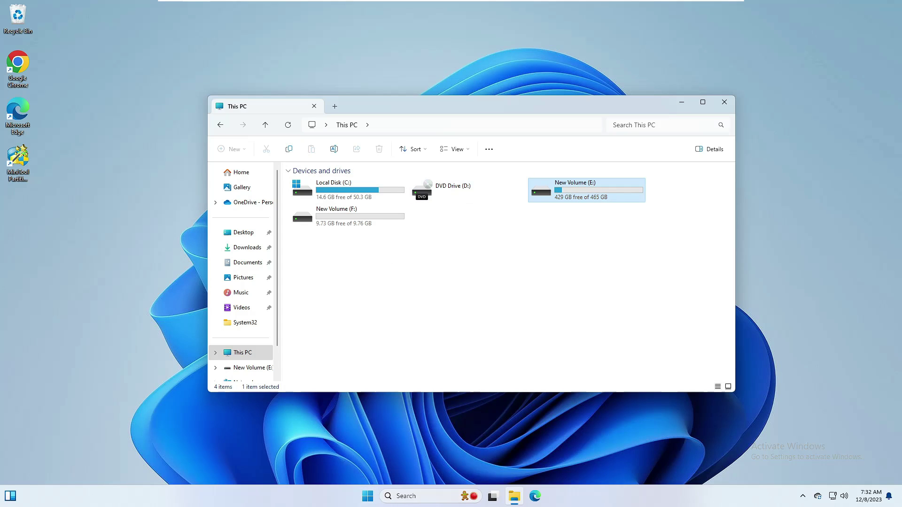
# Search 'control', keep Control Panel in Category view, and go to Backup and Restore (Windows 7)
pyautogui.click(384, 496)
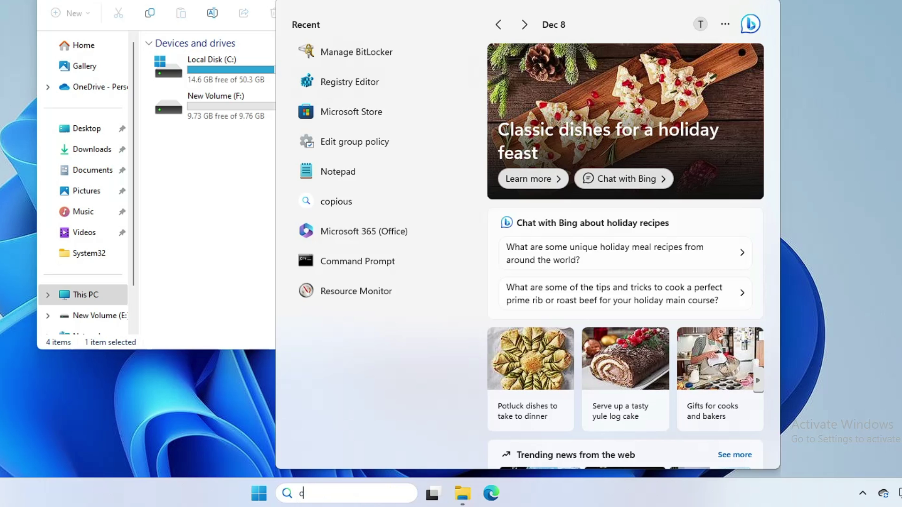
pyautogui.write('control')
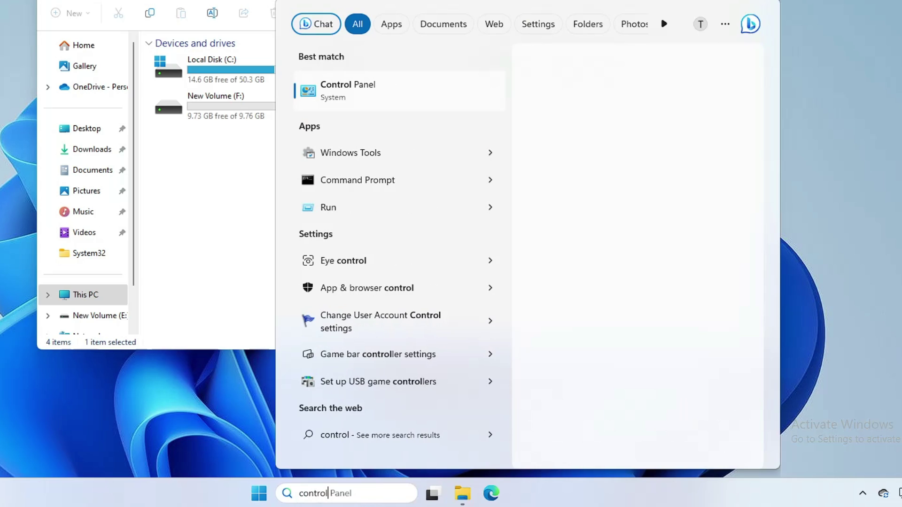
pyautogui.click(390, 94)
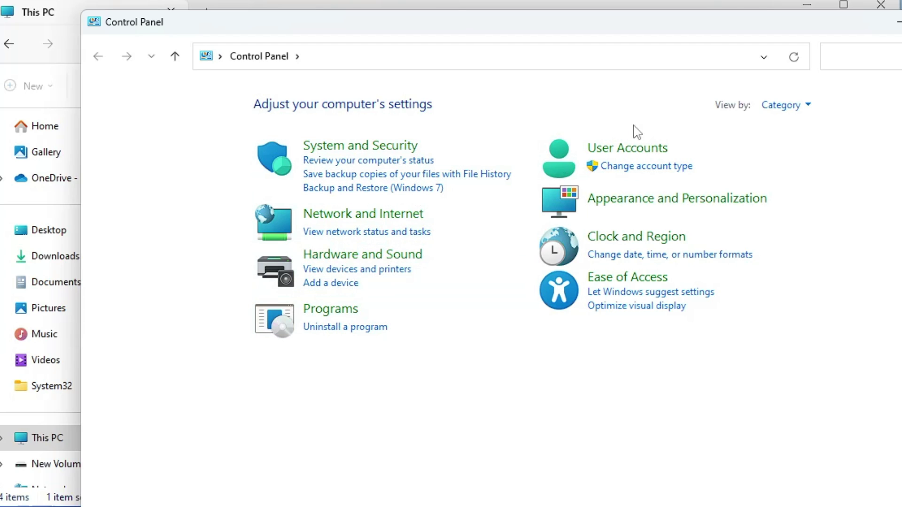
pyautogui.click(808, 107)
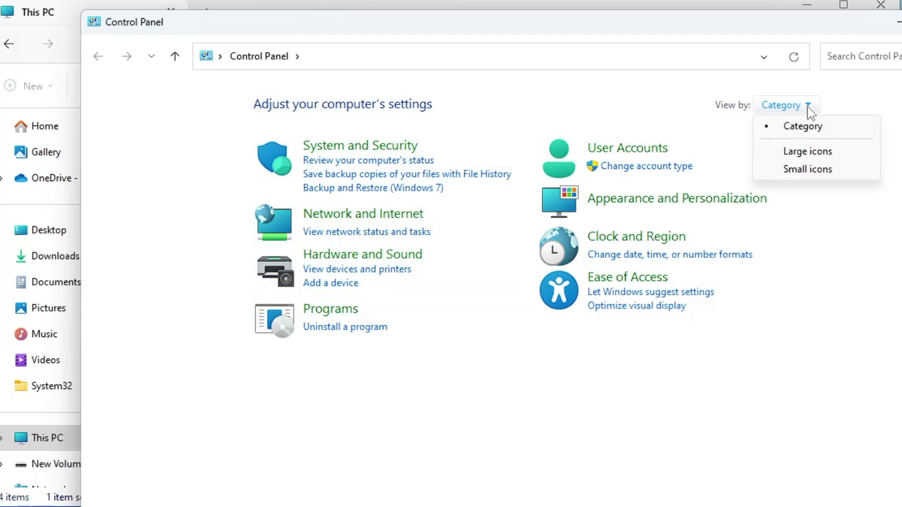
pyautogui.click(802, 127)
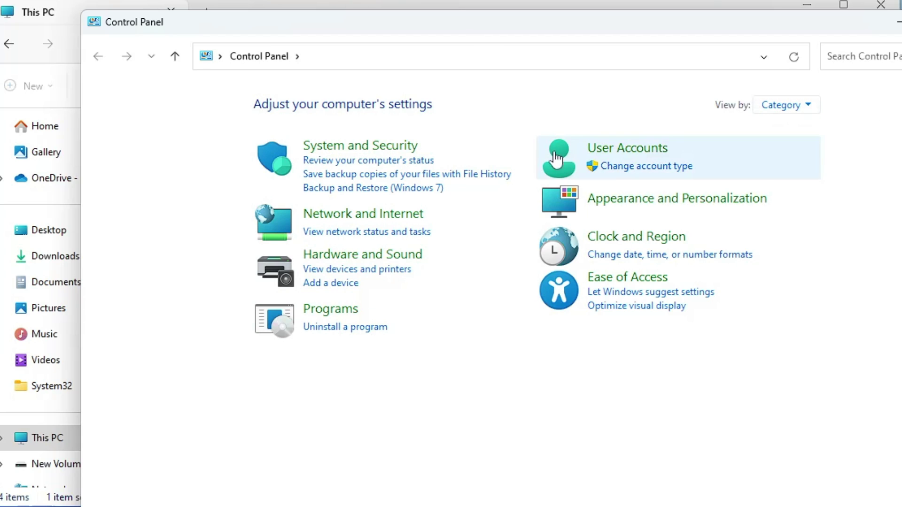
pyautogui.click(384, 189)
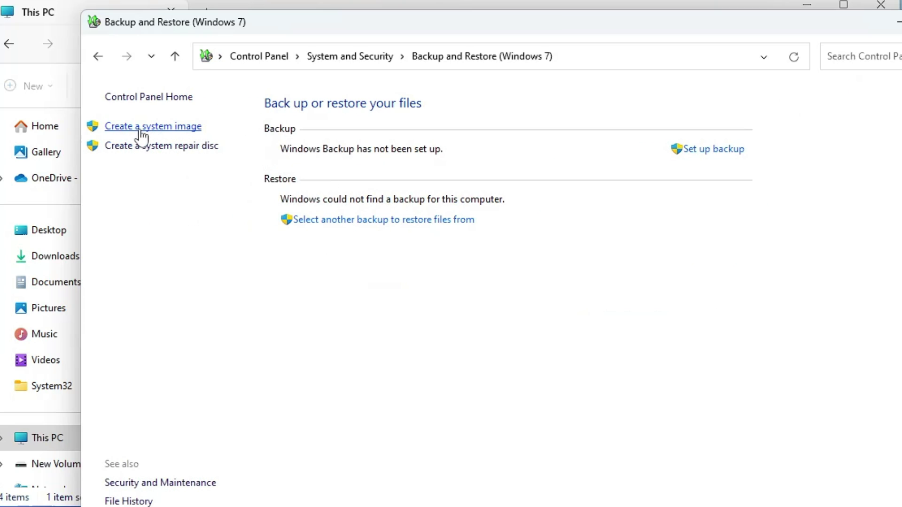
# Start a system image saved to New Volume (E:) and advance to the backup settings summary
pyautogui.click(180, 135)
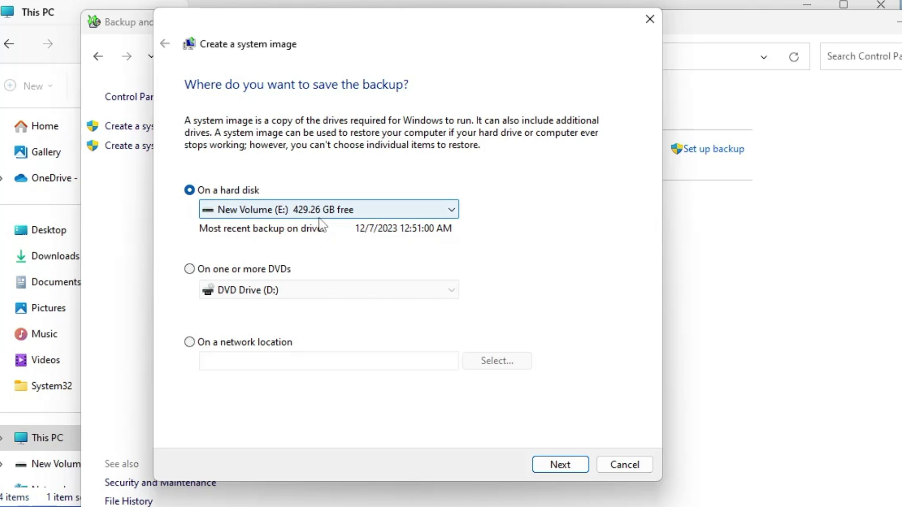
pyautogui.click(375, 211)
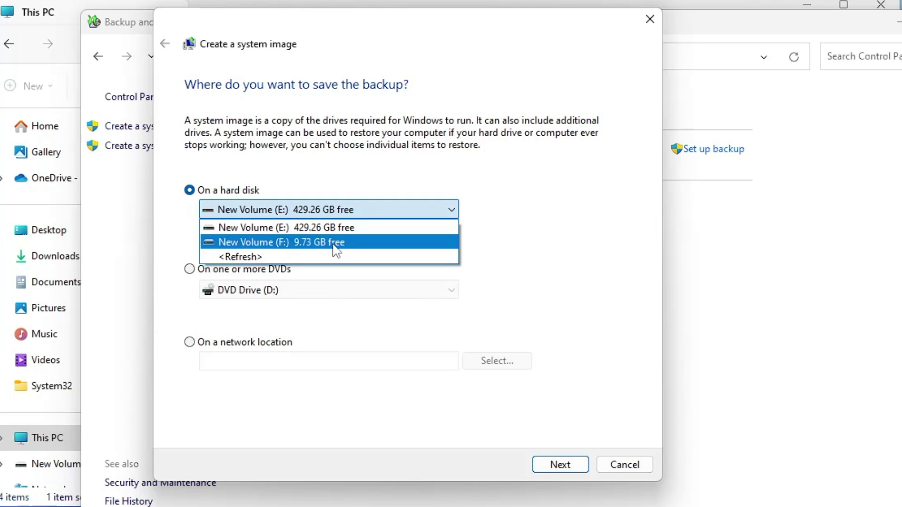
pyautogui.click(311, 230)
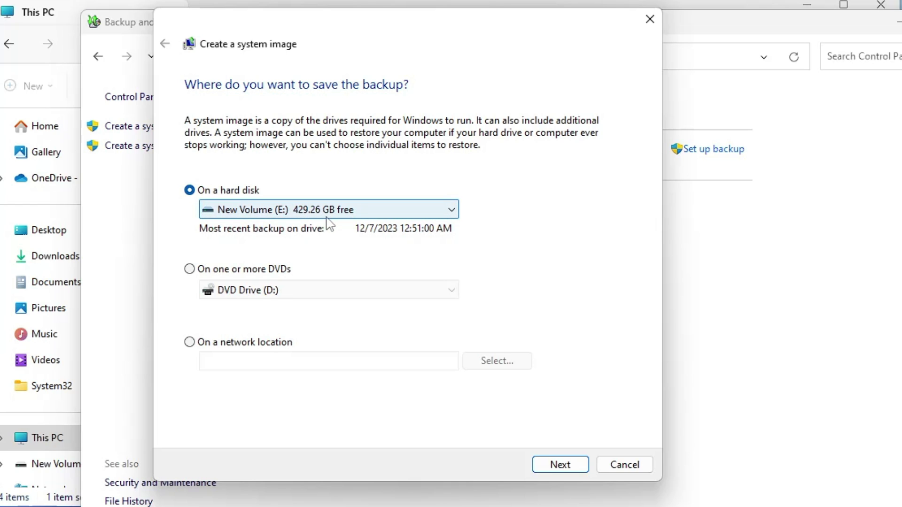
pyautogui.click(561, 465)
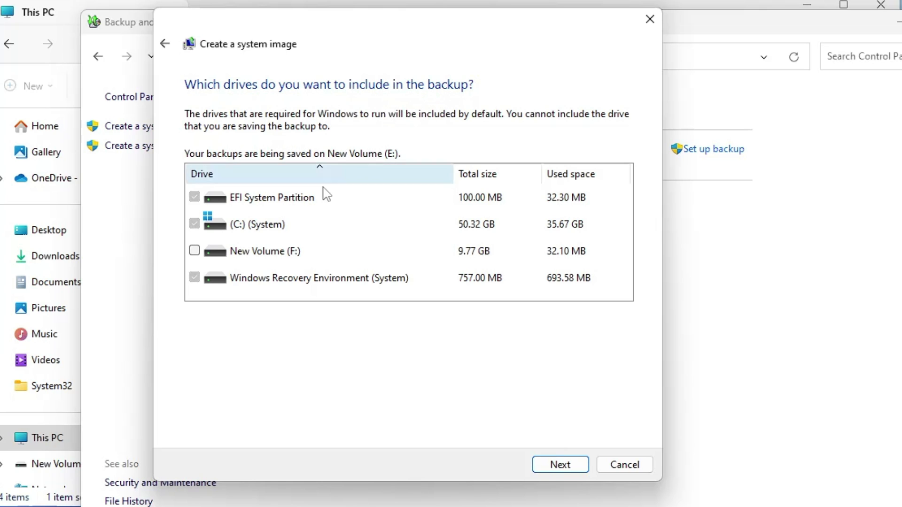
pyautogui.click(265, 226)
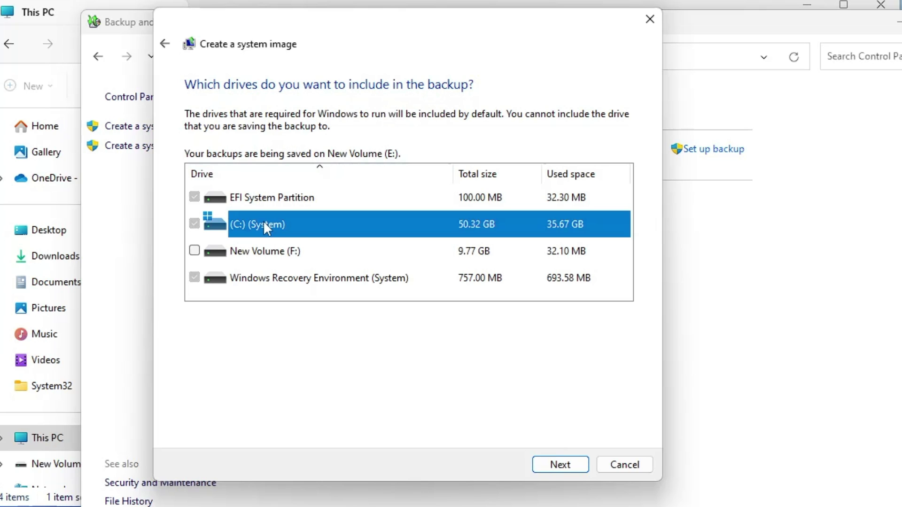
pyautogui.click(564, 467)
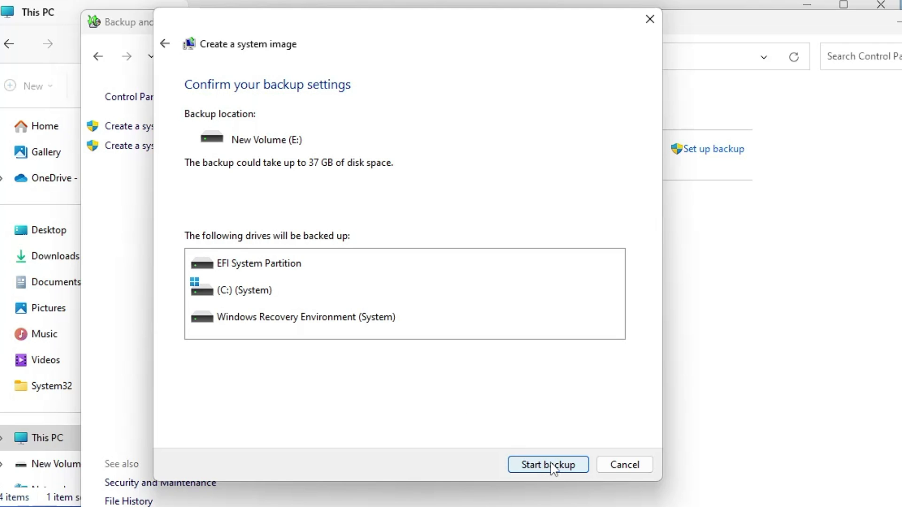
# Run the system image backup, decline the system repair disc, and dismiss the completion message
pyautogui.click(553, 465)
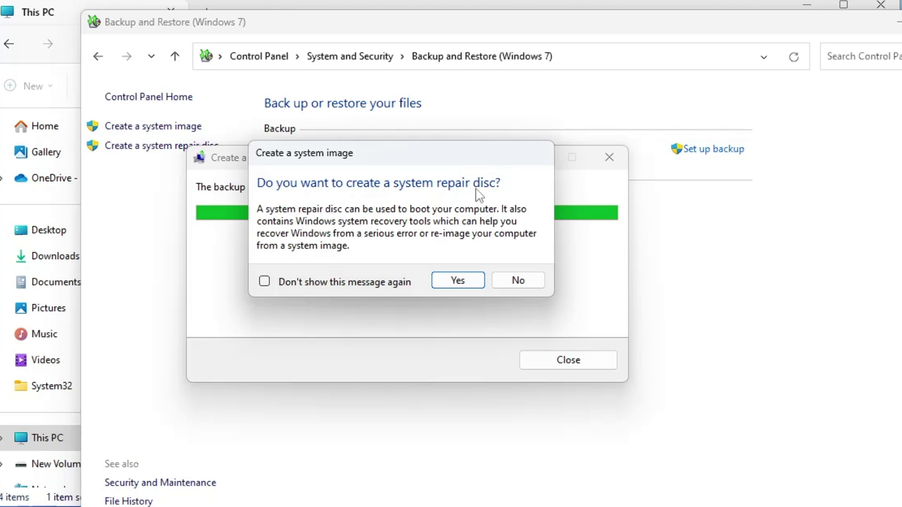
pyautogui.click(519, 280)
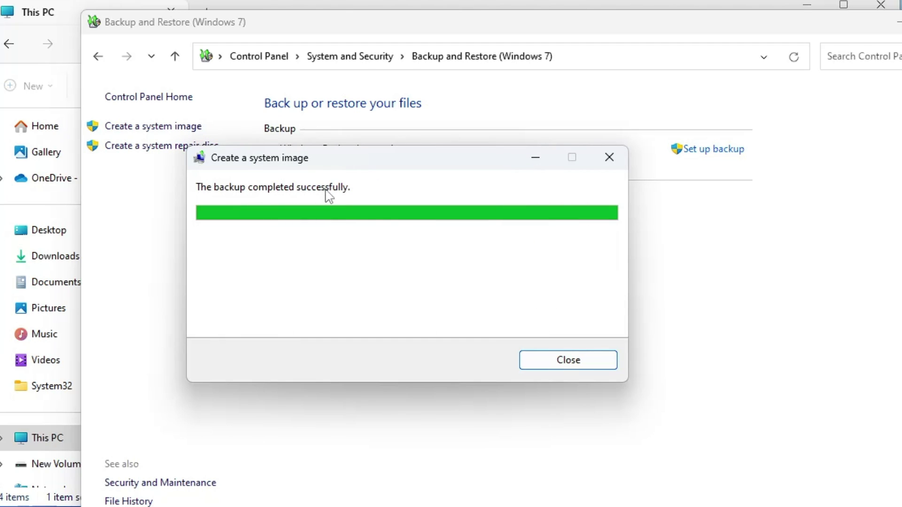
pyautogui.click(567, 369)
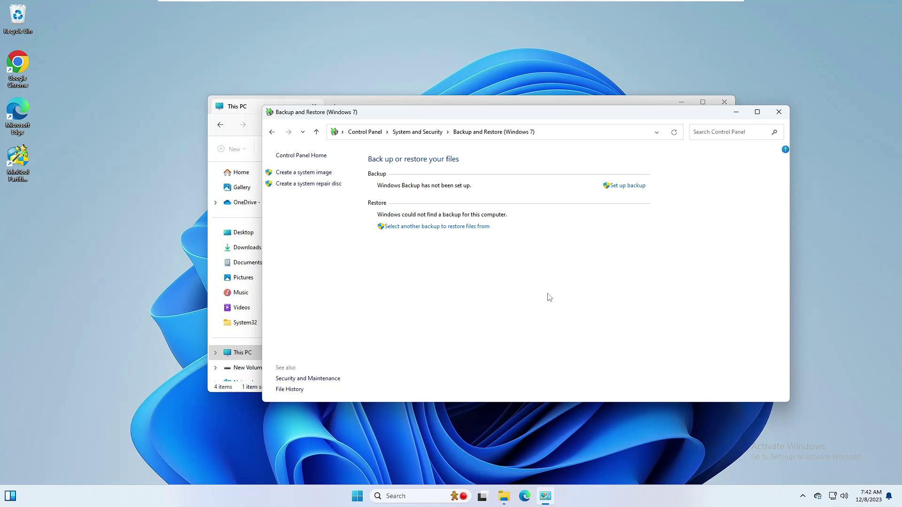
# Close the Backup and Restore and This PC windows, then apply the Captured Motion theme in Personalization
pyautogui.click(779, 112)
pyautogui.click(724, 103)
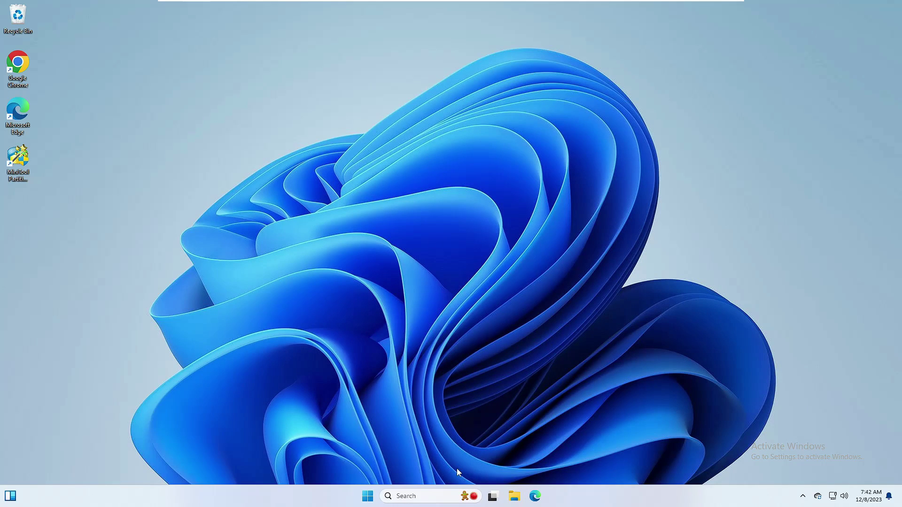
pyautogui.rightClick(412, 148)
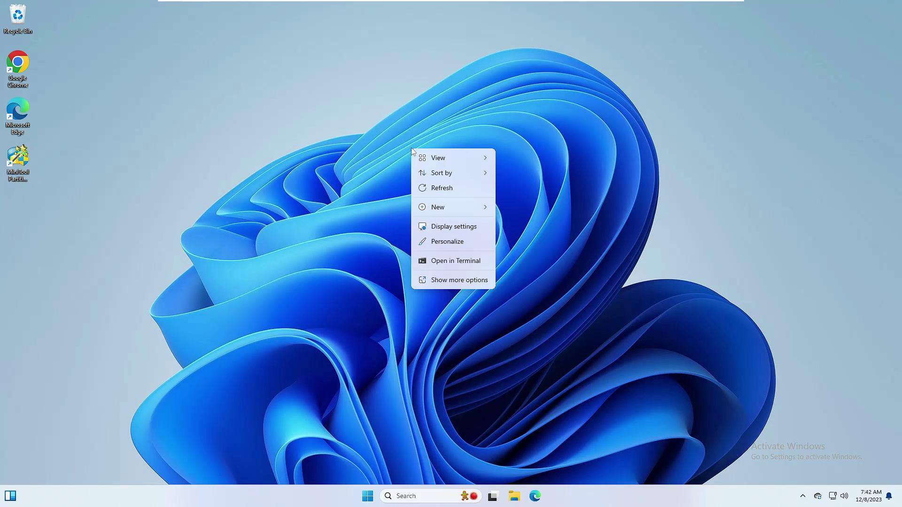
pyautogui.click(449, 242)
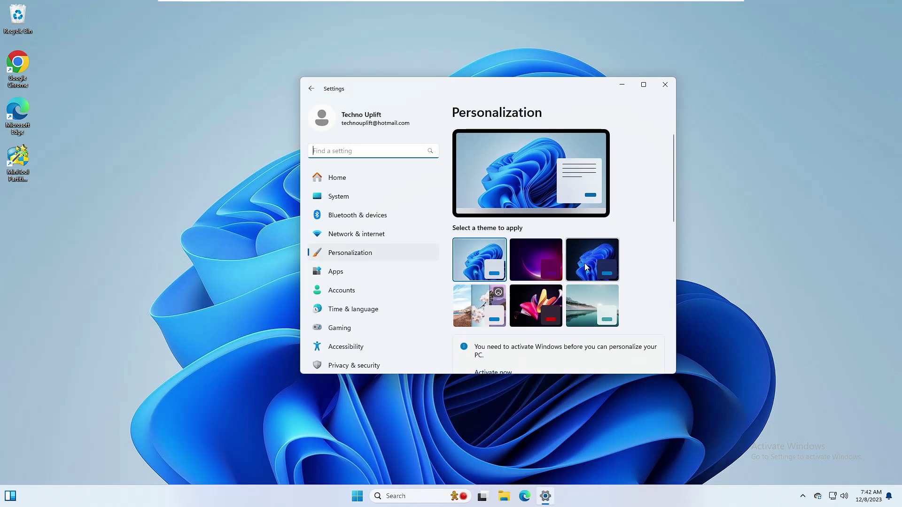
pyautogui.click(546, 306)
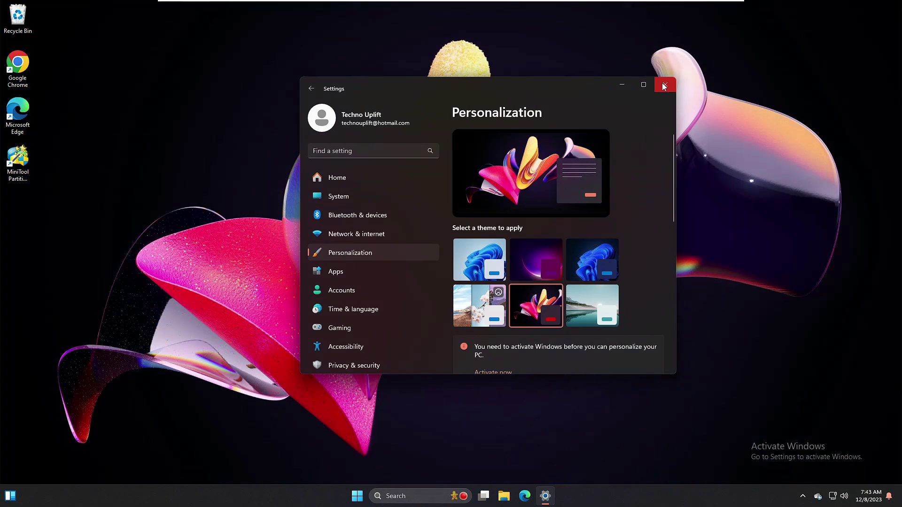
pyautogui.click(663, 85)
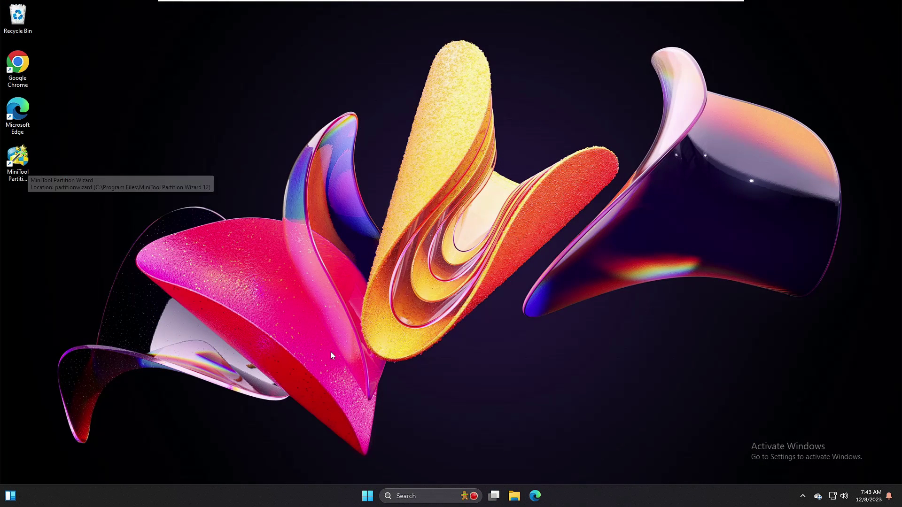
pyautogui.click(440, 499)
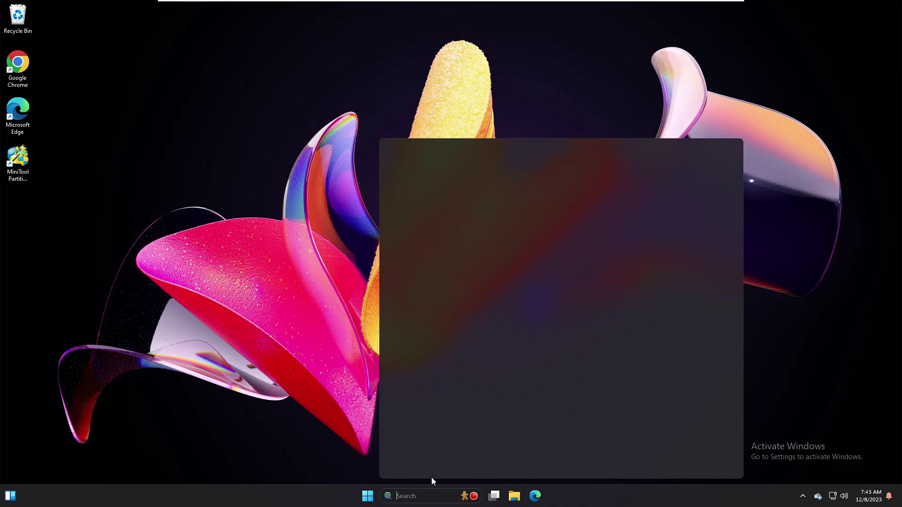
# Uninstall MiniTool Partition Wizard Free 12.8 via appwiz.cpl and close the leftover windows
pyautogui.write('appwiz.cpl')
pyautogui.press('Return')
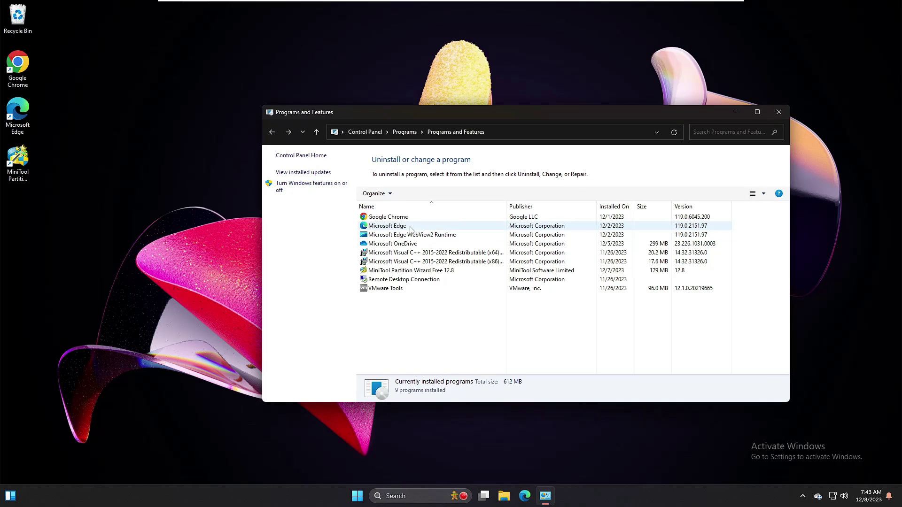
pyautogui.doubleClick(400, 270)
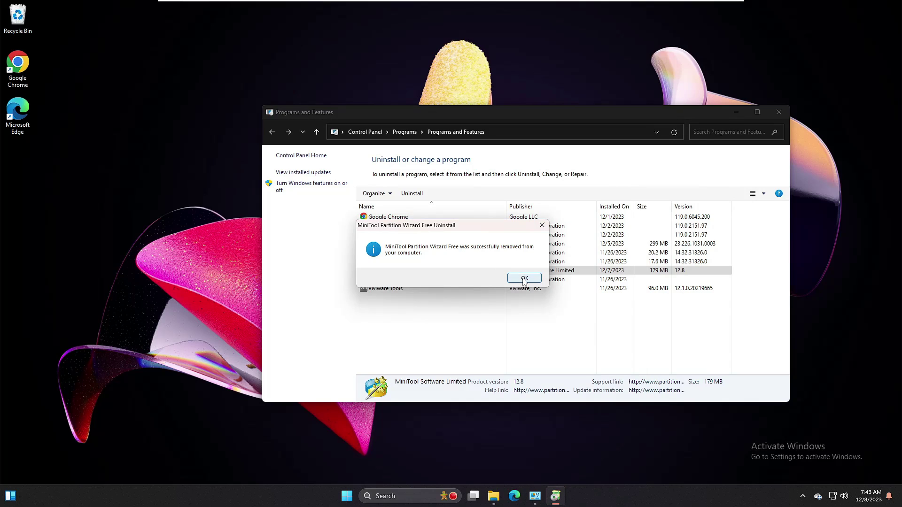
pyautogui.click(525, 278)
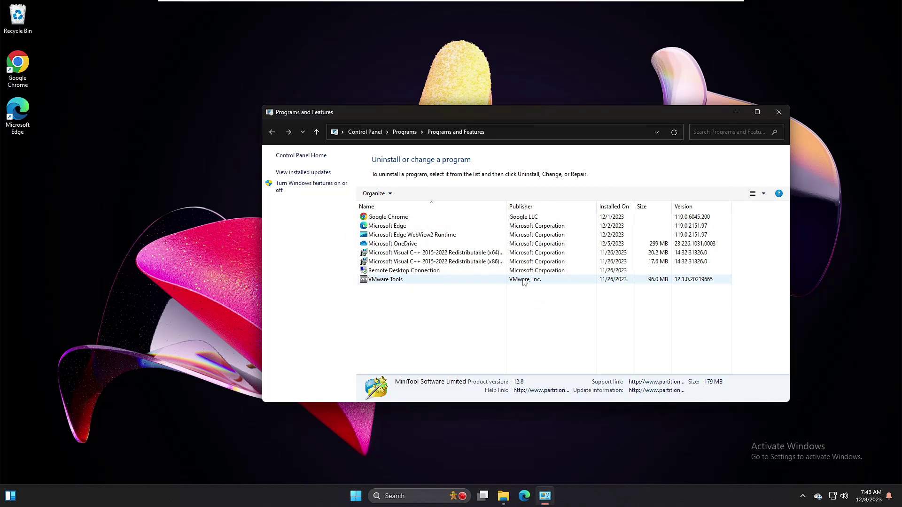
pyautogui.click(779, 113)
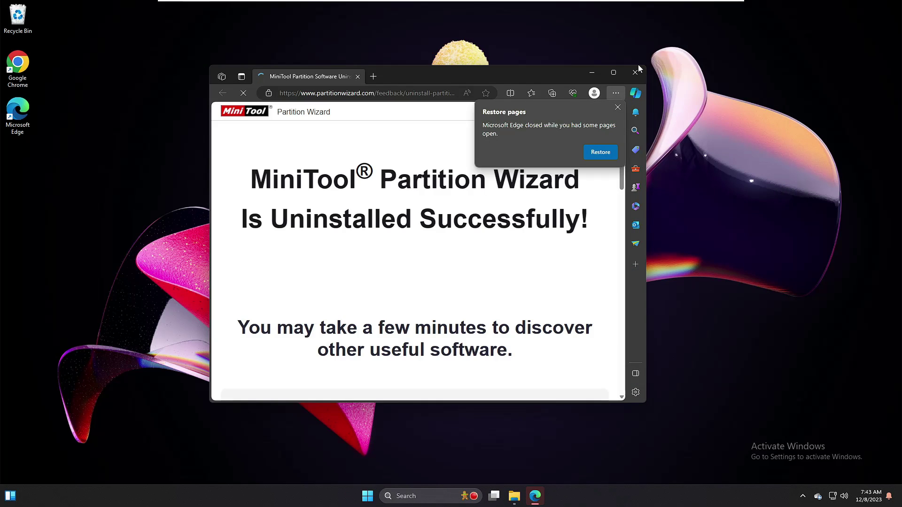
pyautogui.click(636, 71)
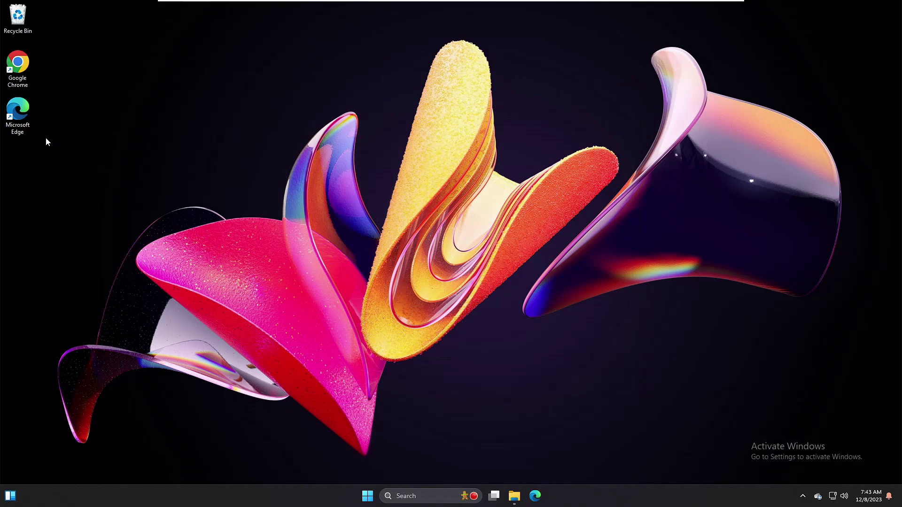
# Permanently delete both pw-free-online files from Downloads, then browse the Documents and Pictures folders
pyautogui.click(514, 496)
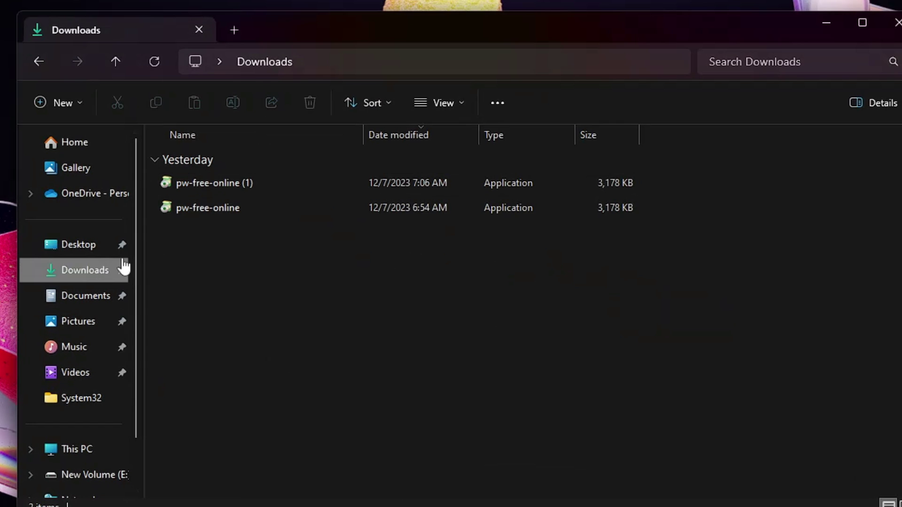
pyautogui.moveTo(225, 225); pyautogui.dragTo(229, 186)
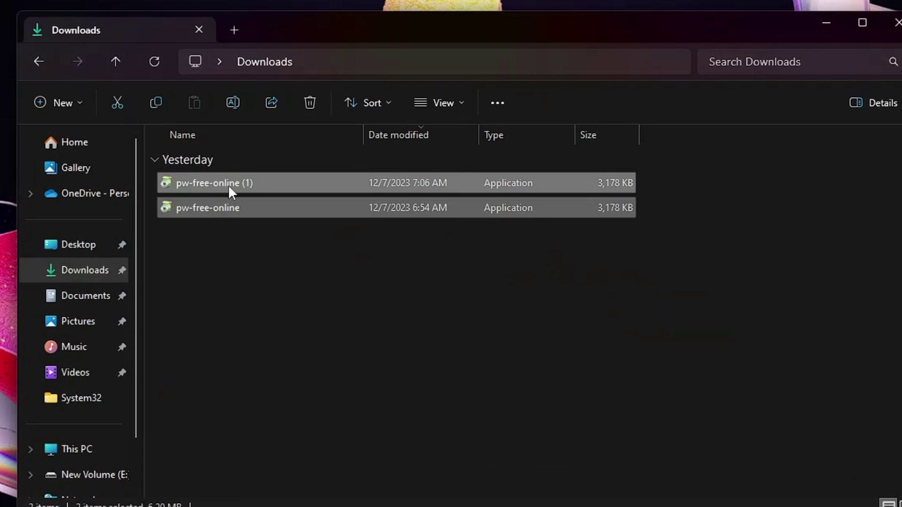
pyautogui.hotkey('shift', 'Delete')
pyautogui.press('Return')
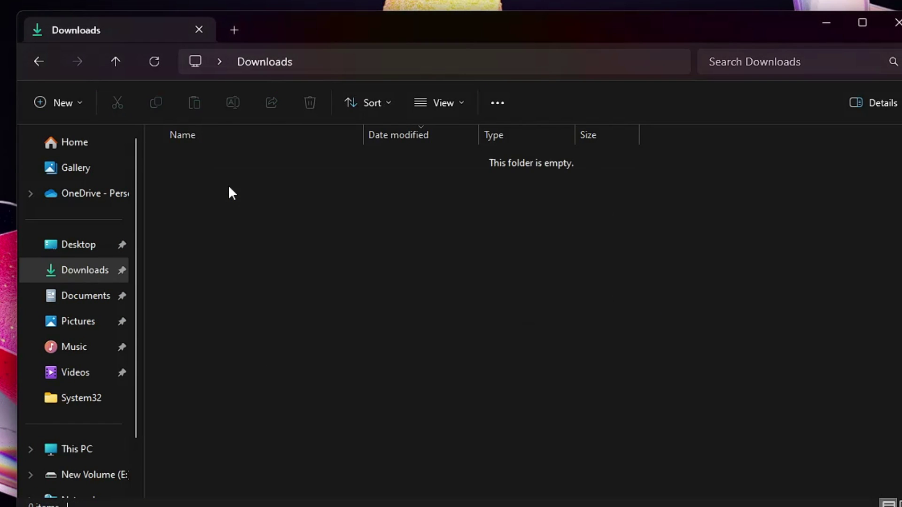
pyautogui.click(106, 297)
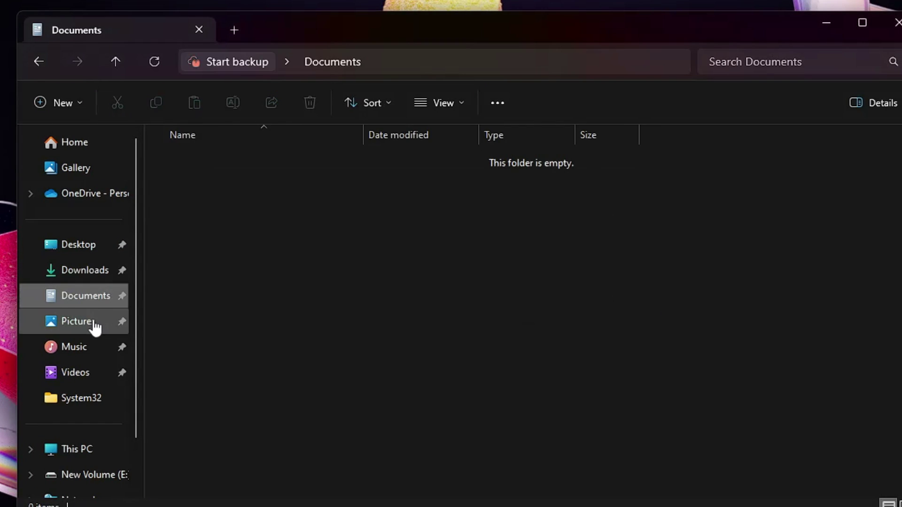
pyautogui.click(93, 322)
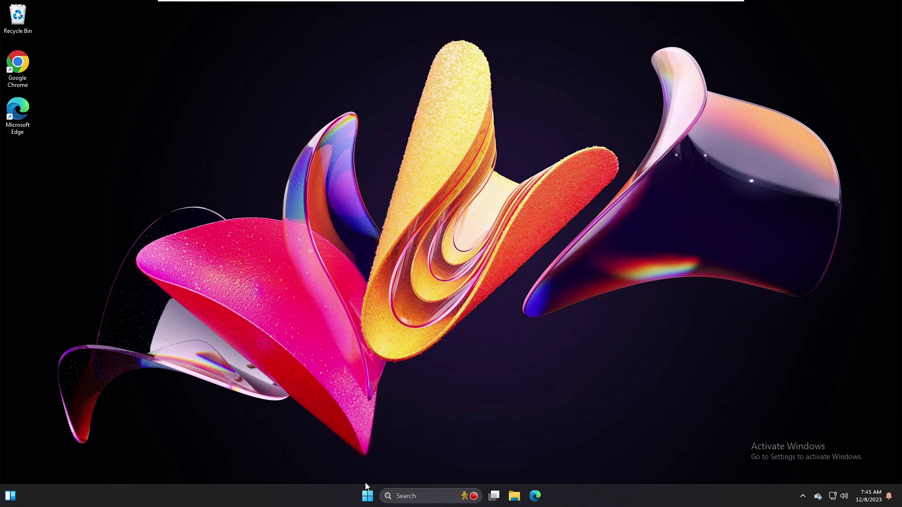
# From the System > Recovery page in Settings, restart the PC into advanced startup
pyautogui.rightClick(368, 495)
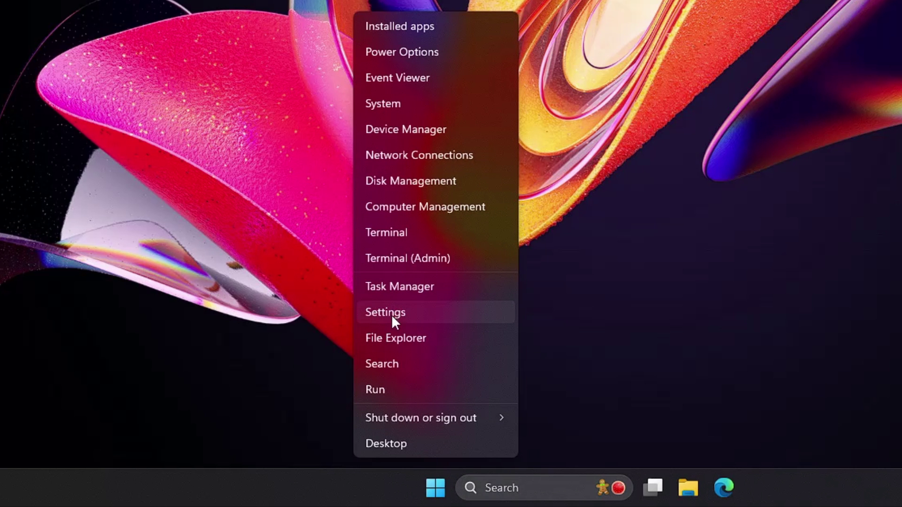
pyautogui.click(346, 396)
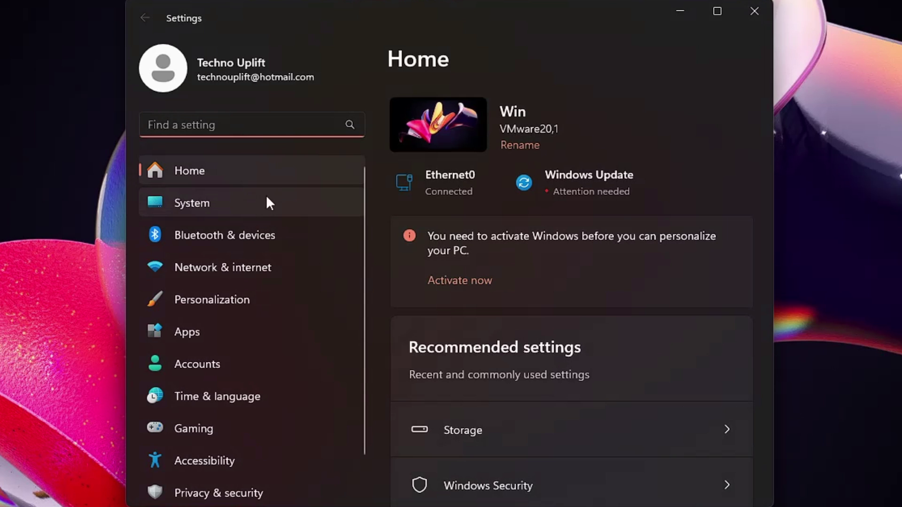
pyautogui.scroll(-1, 219, 206)
pyautogui.scroll(1, 221, 215)
pyautogui.click(222, 202)
pyautogui.scroll(-10, 531, 297)
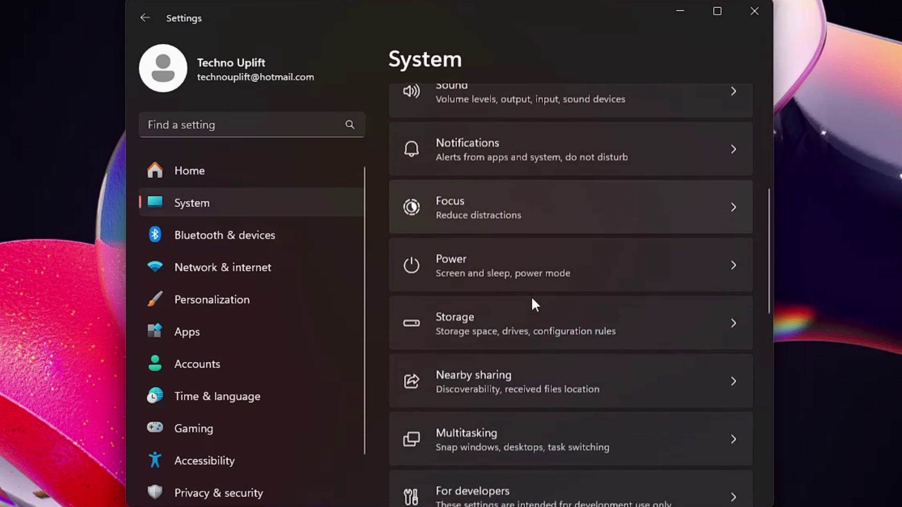
pyautogui.scroll(-1, 525, 304)
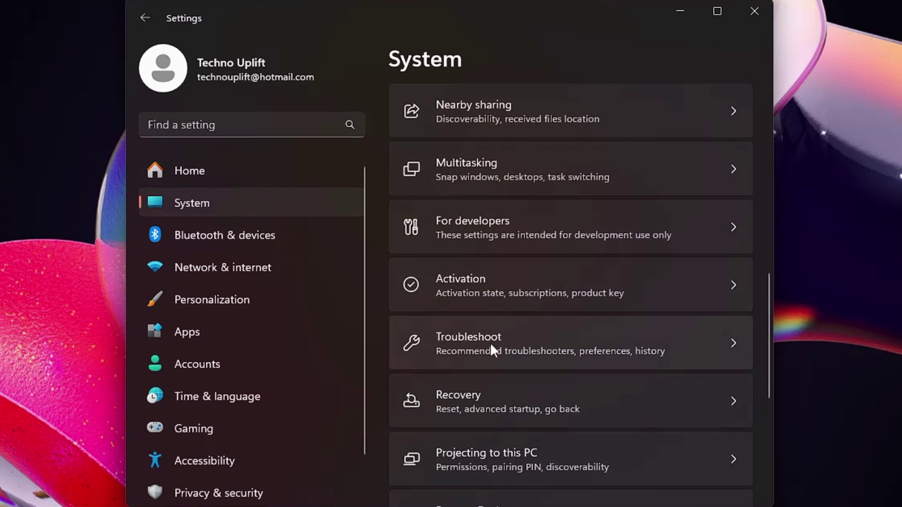
pyautogui.click(480, 399)
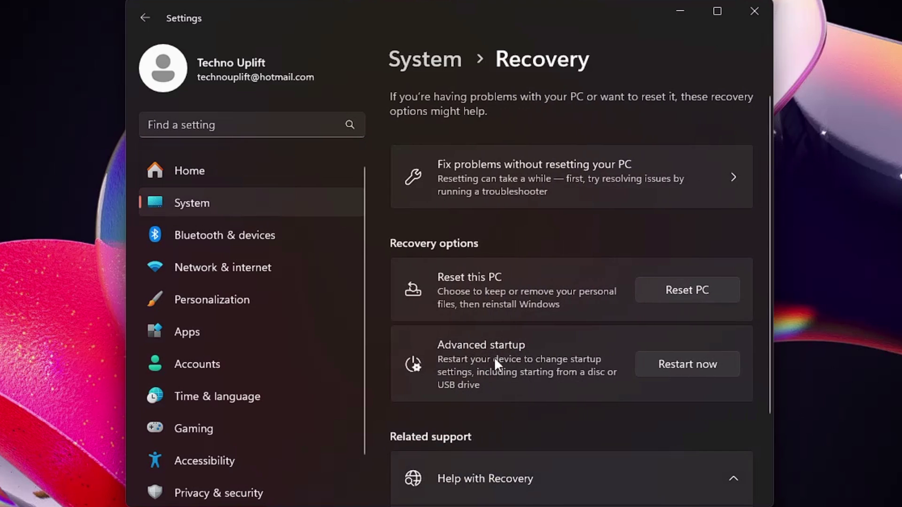
pyautogui.click(689, 362)
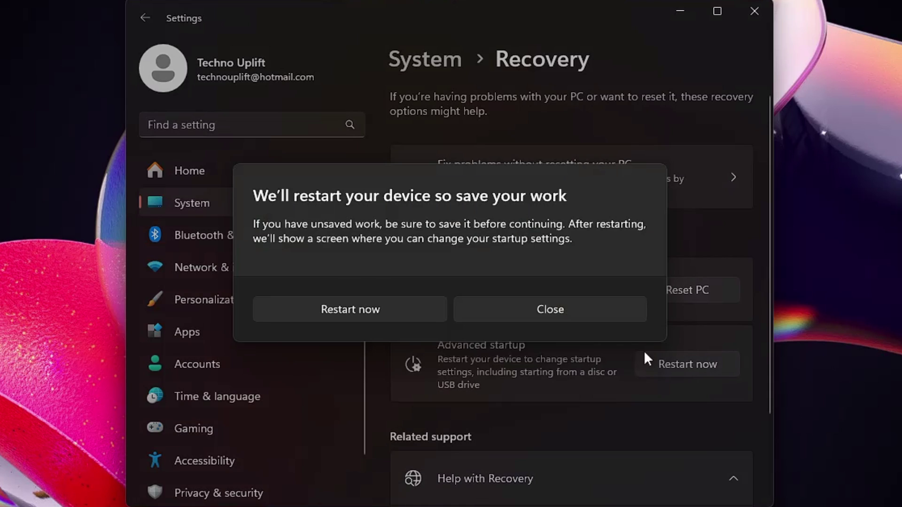
pyautogui.click(410, 311)
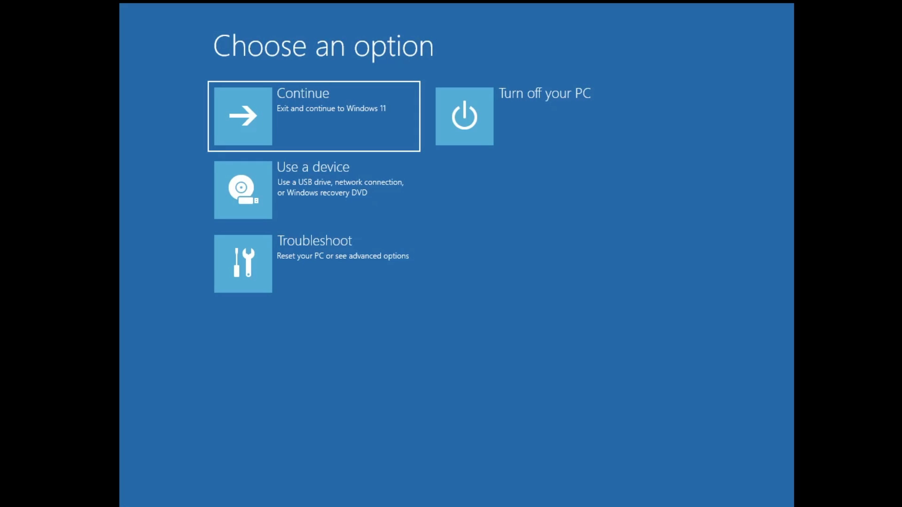
# Go to Troubleshoot > Advanced options > System Image Recovery to re-image from New Volume (E:)
pyautogui.click(368, 264)
pyautogui.click(353, 184)
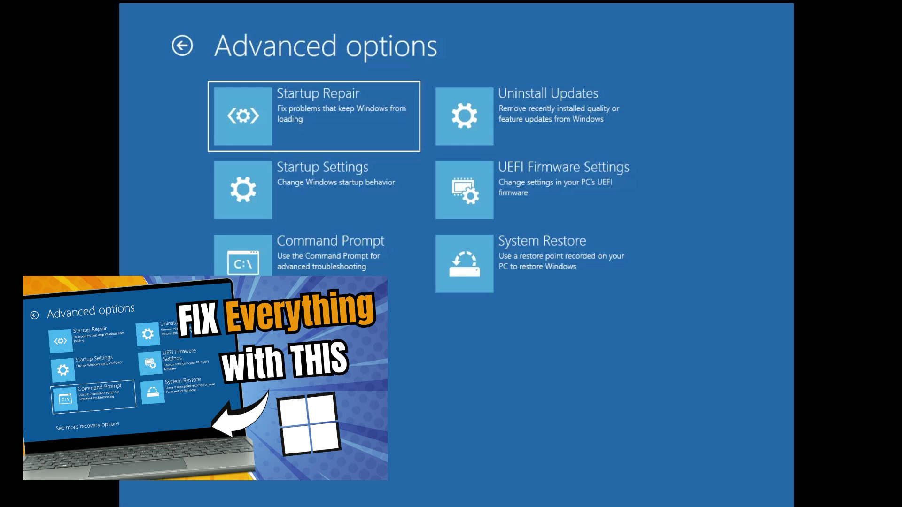
pyautogui.click(309, 339)
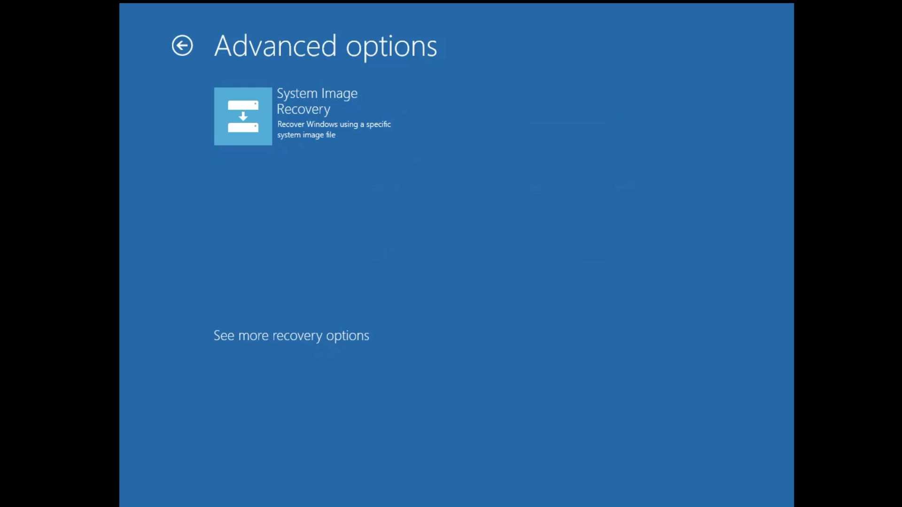
pyautogui.click(343, 111)
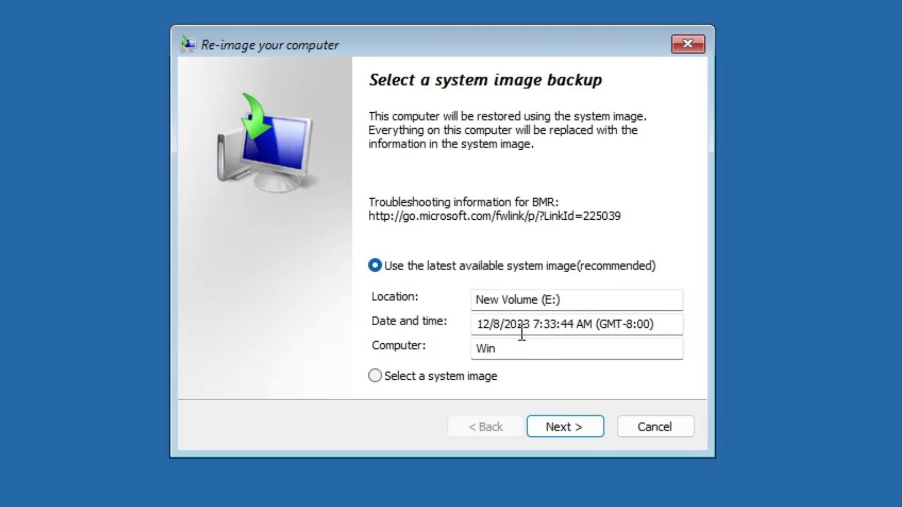
# Restore the latest system image from New Volume (E:) onto the EFI partition and C:, then restart
pyautogui.click(567, 433)
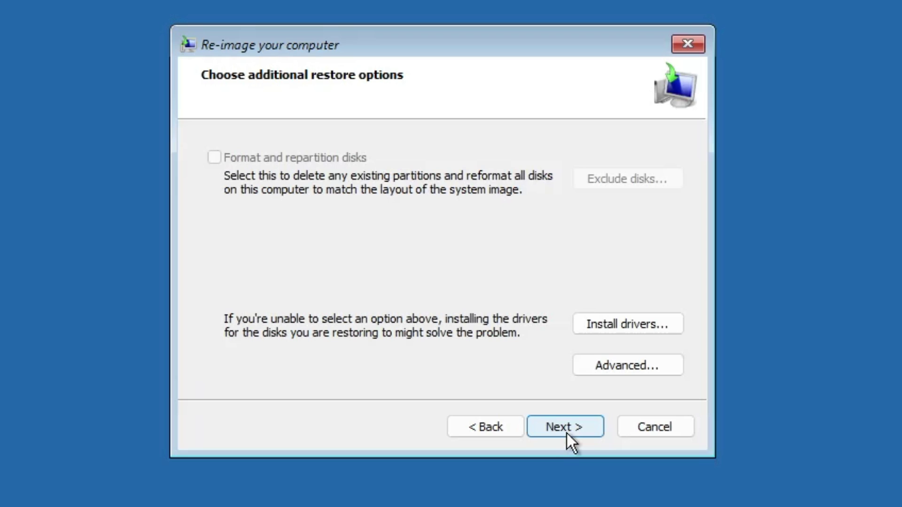
pyautogui.click(566, 433)
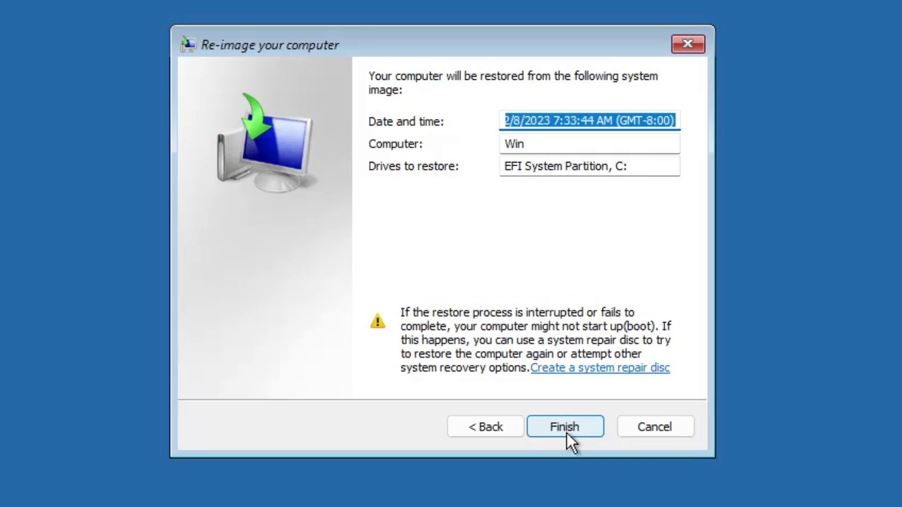
pyautogui.click(572, 427)
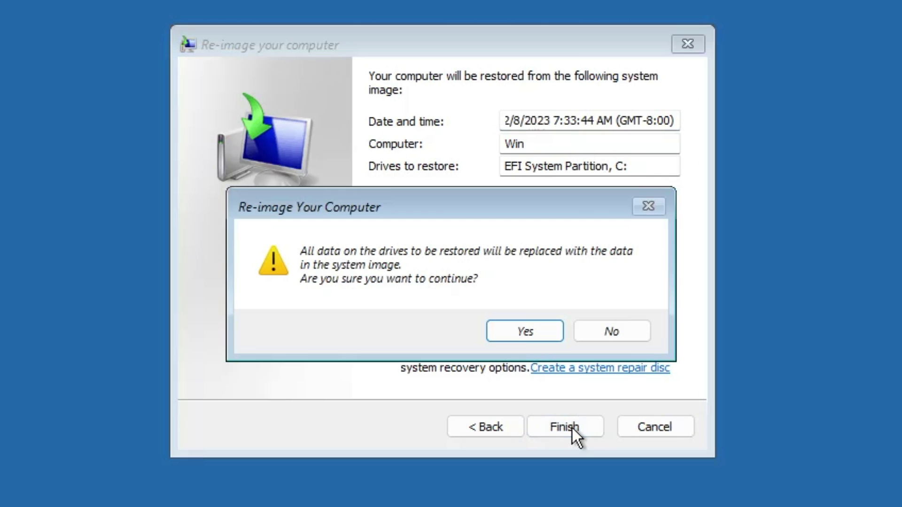
pyautogui.click(505, 328)
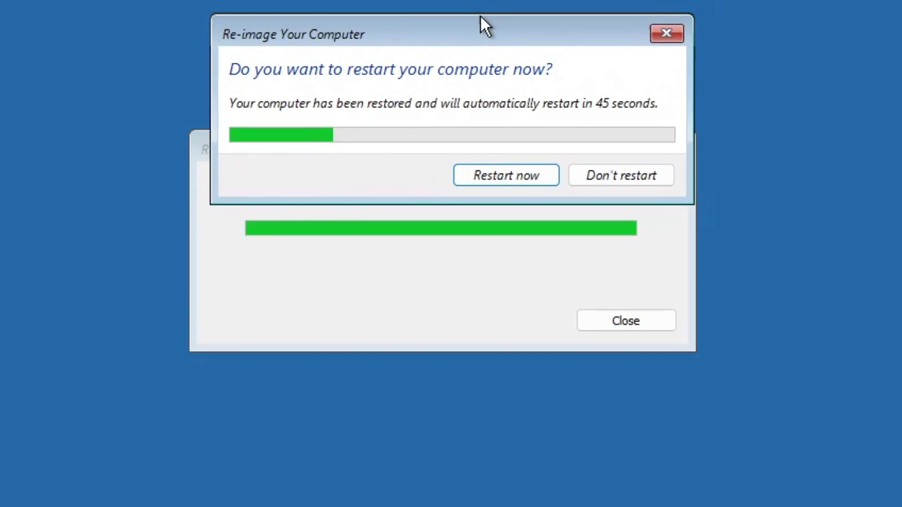
pyautogui.click(512, 176)
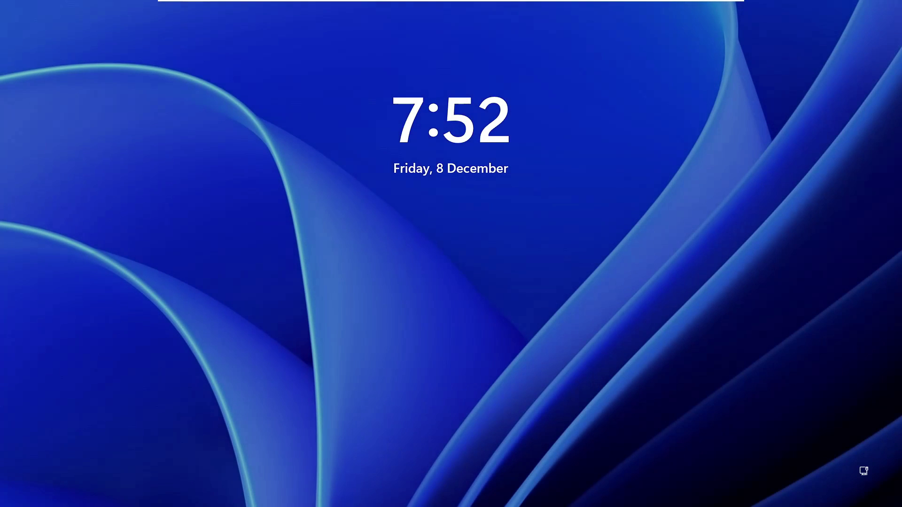
# Sign in, then confirm MiniTool Partition Wizard launches and the Downloads files are back
pyautogui.click(345, 269)
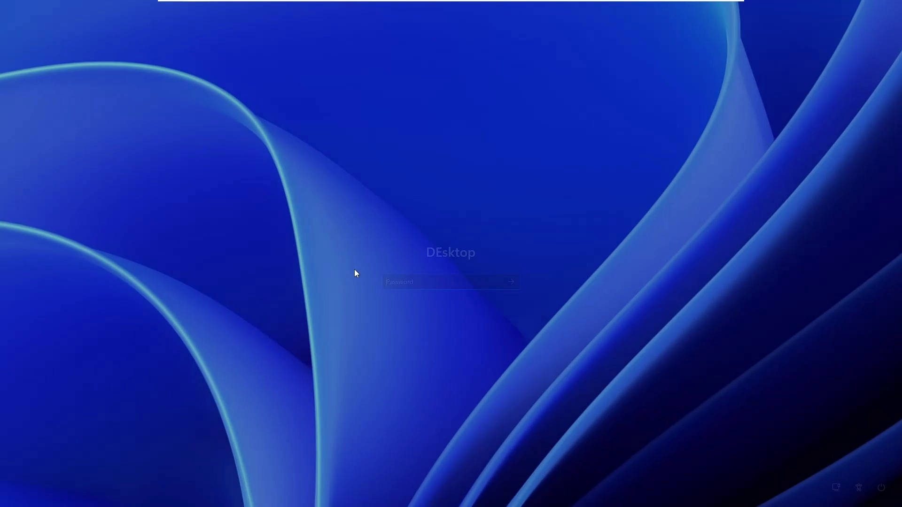
pyautogui.press('Return')
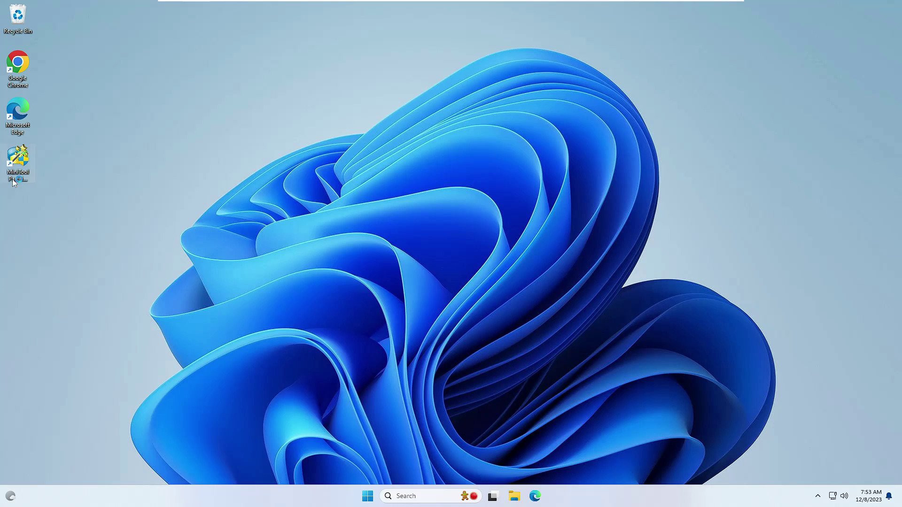
pyautogui.doubleClick(18, 162)
pyautogui.click(520, 502)
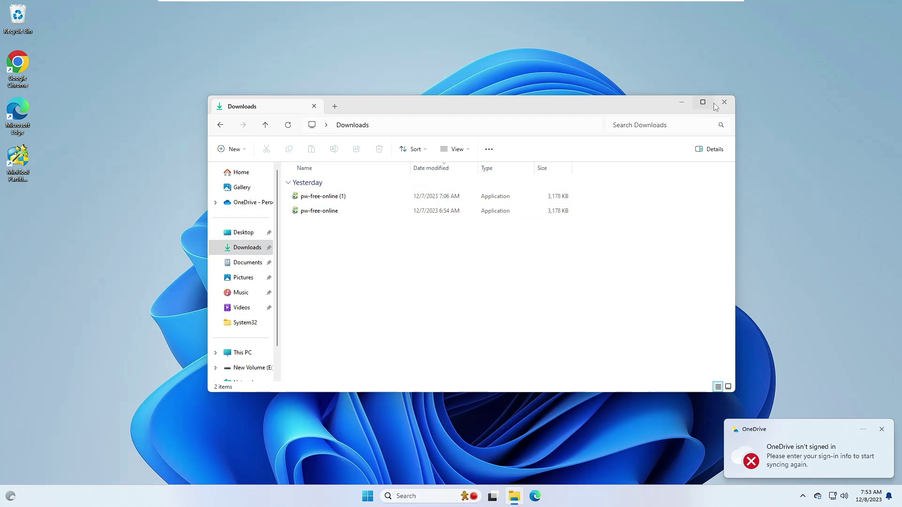
pyautogui.click(759, 24)
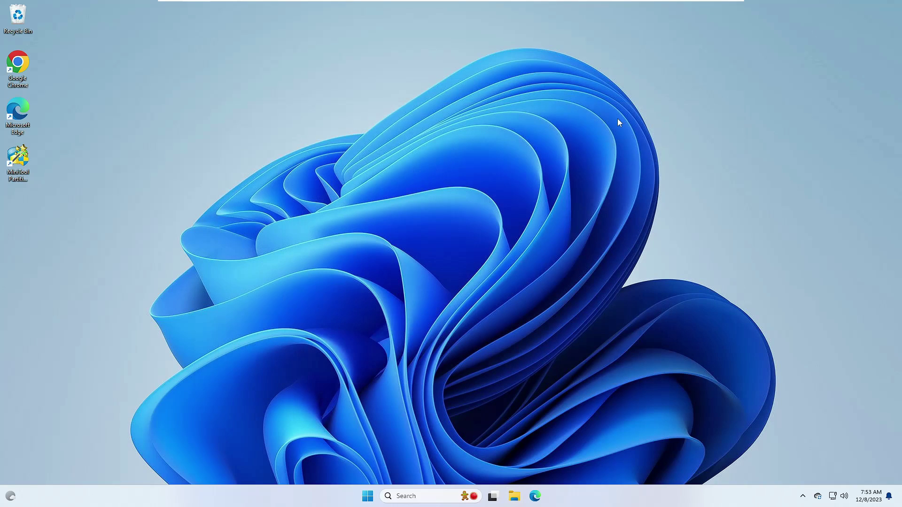